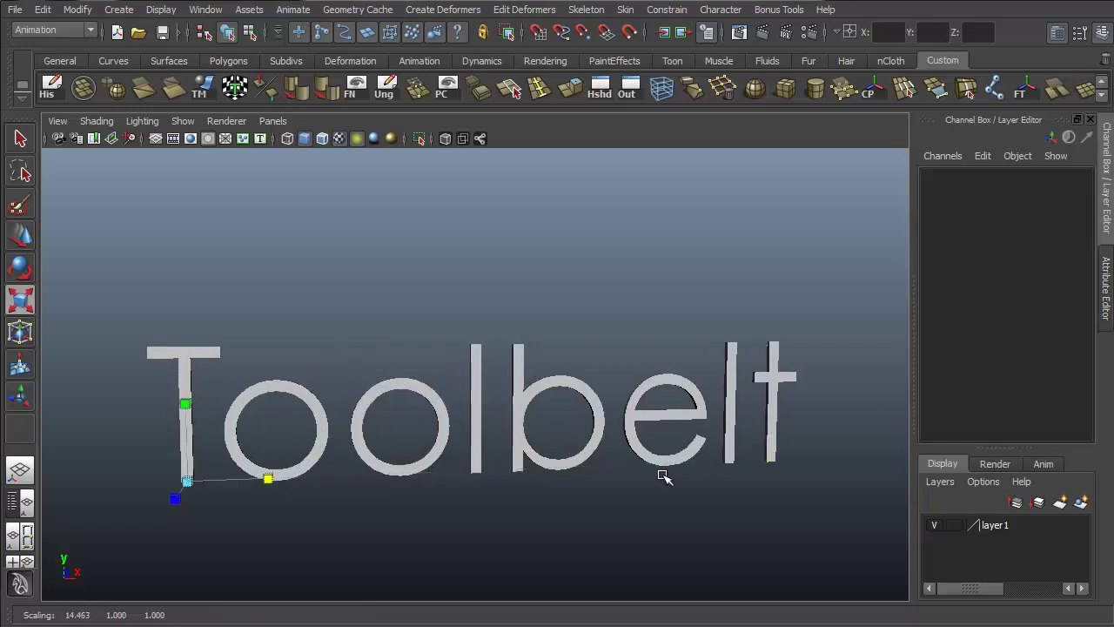
Step: Rotate and move the title text, lift 'the' above 'Maya Toolbelt', then tumble the view
key(e)
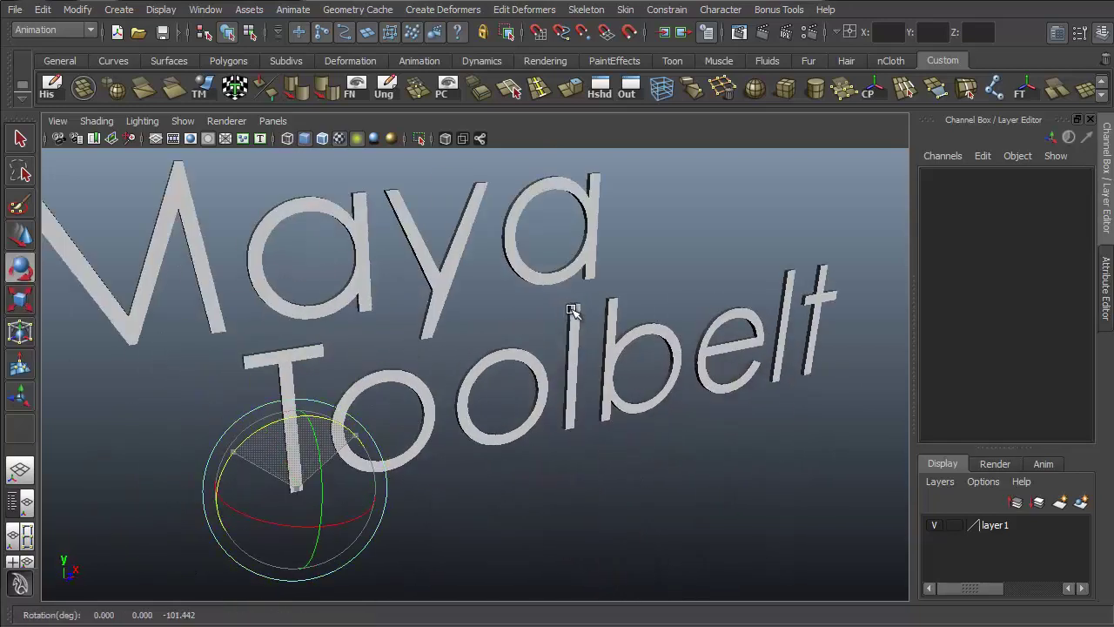
key(w)
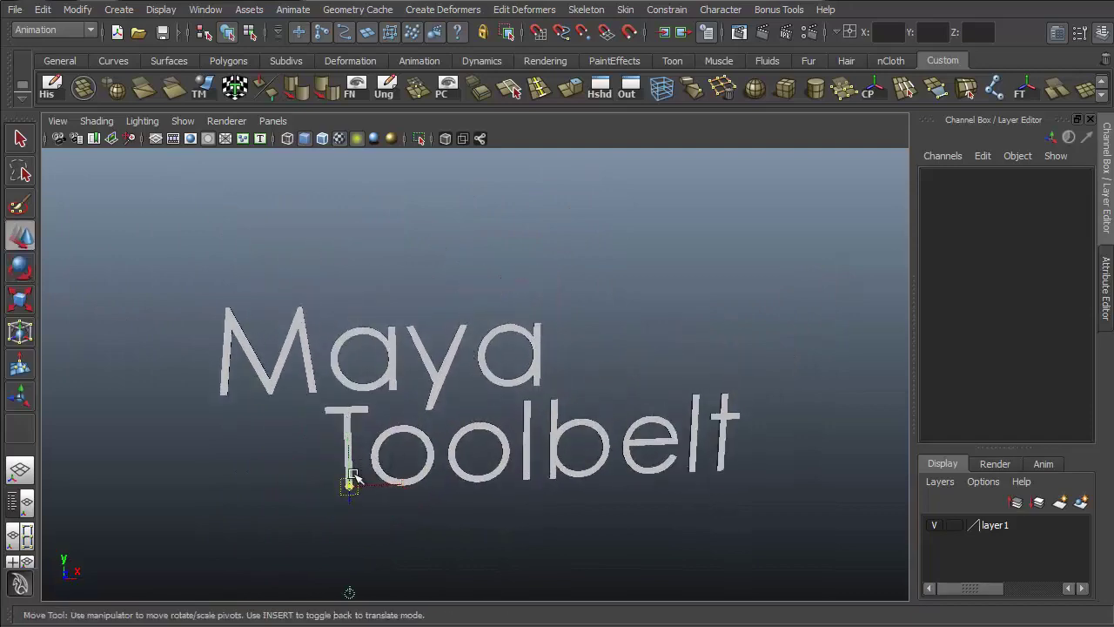
key(Insert)
drag(348, 460, 263, 327)
key(Insert)
drag(264, 267, 263, 146)
key(q)
alt+drag(540, 331, 736, 329)
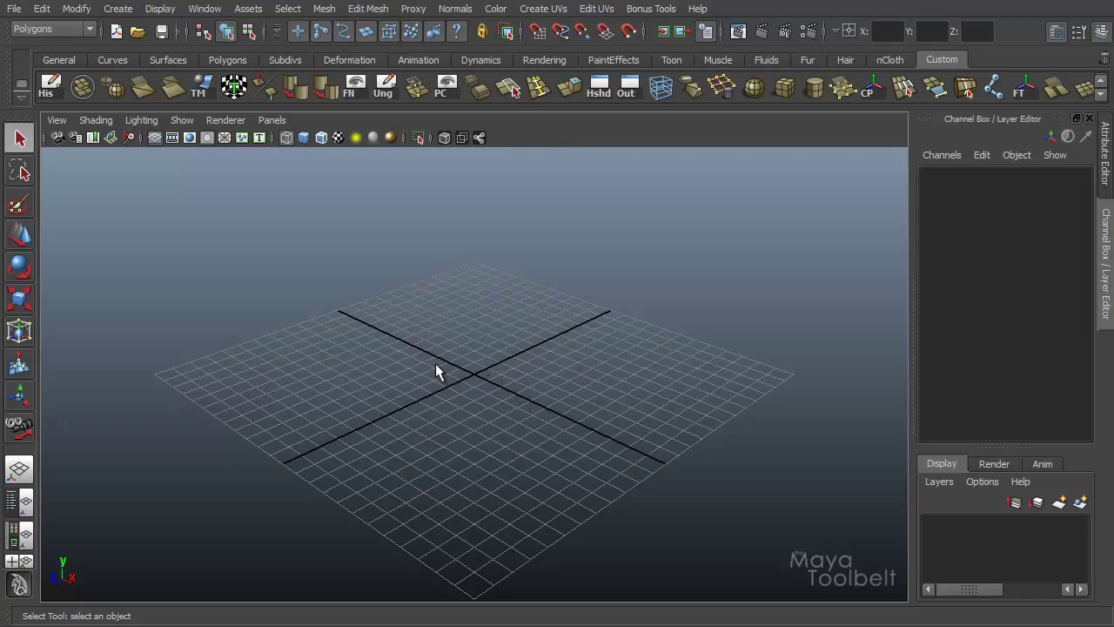
Step: Show the Camera Tools submenu from the perspective panel's View menu
click(55, 120)
mouse_move(126, 345)
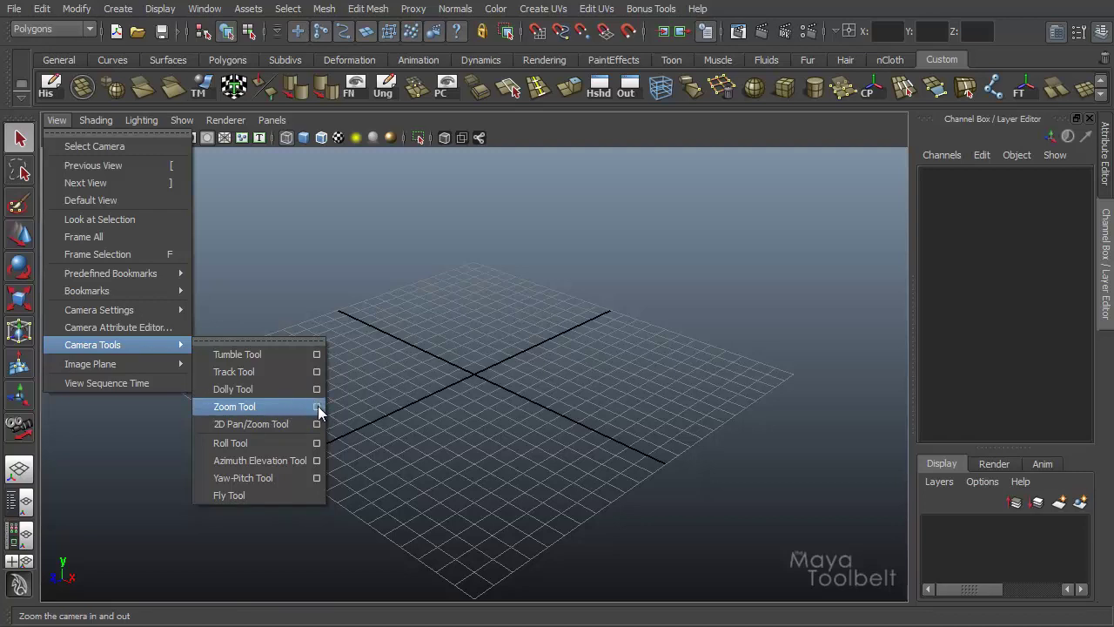
Step: Activate the Zoom Tool with its Tool Settings docked and narrowed beside the perspective view
click(317, 406)
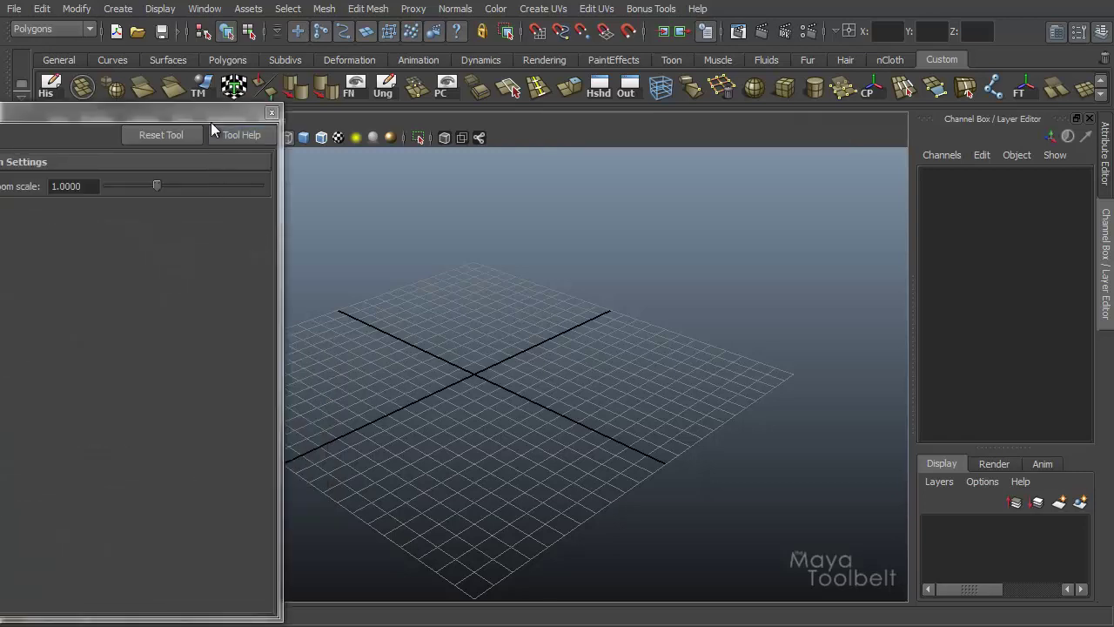
double_click(210, 111)
drag(398, 261, 369, 258)
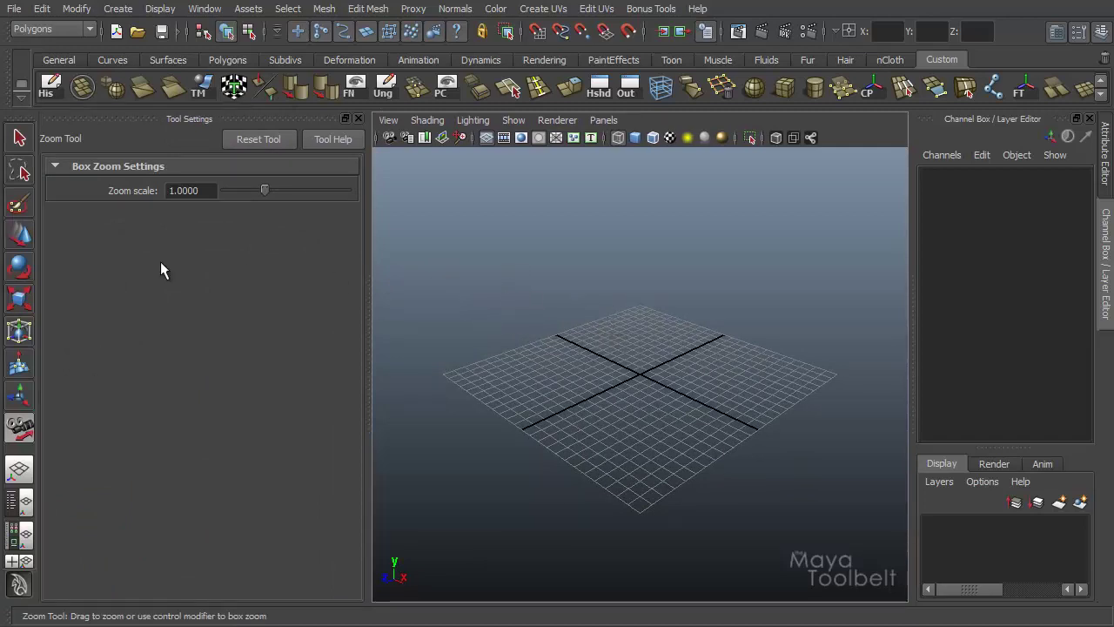
Step: Create polygon sphere pSphere1 by dragging it out from the grid centre
click(119, 9)
mouse_move(243, 54)
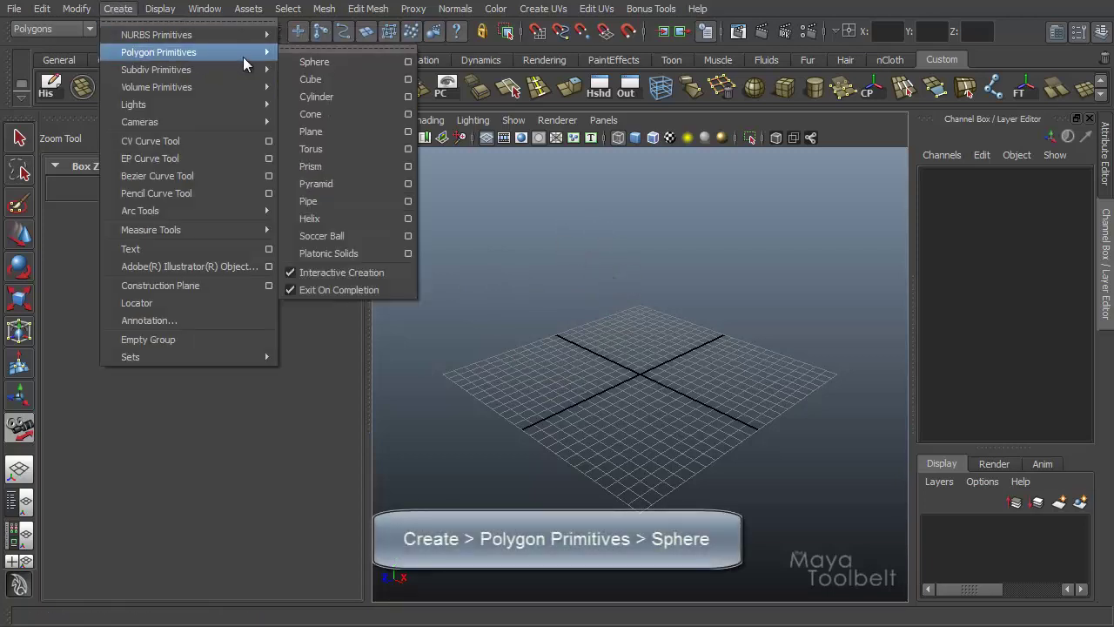
click(343, 59)
drag(649, 385, 678, 415)
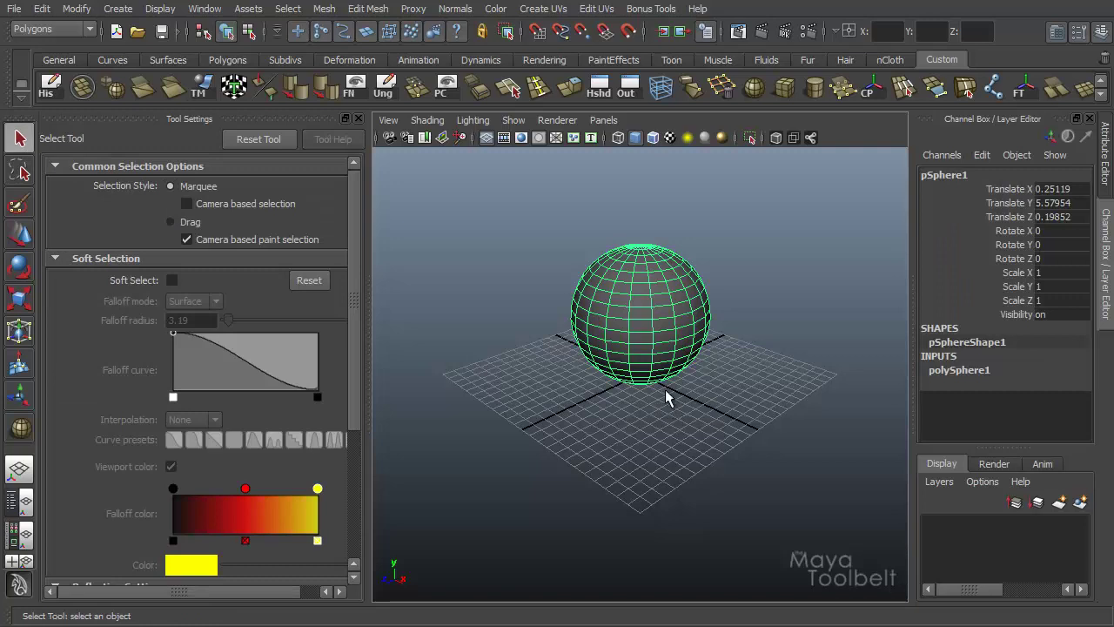
Step: Switch to the Zoom Tool, zoom on the sphere, then zoom again at Zoom scale about 1.68
click(388, 120)
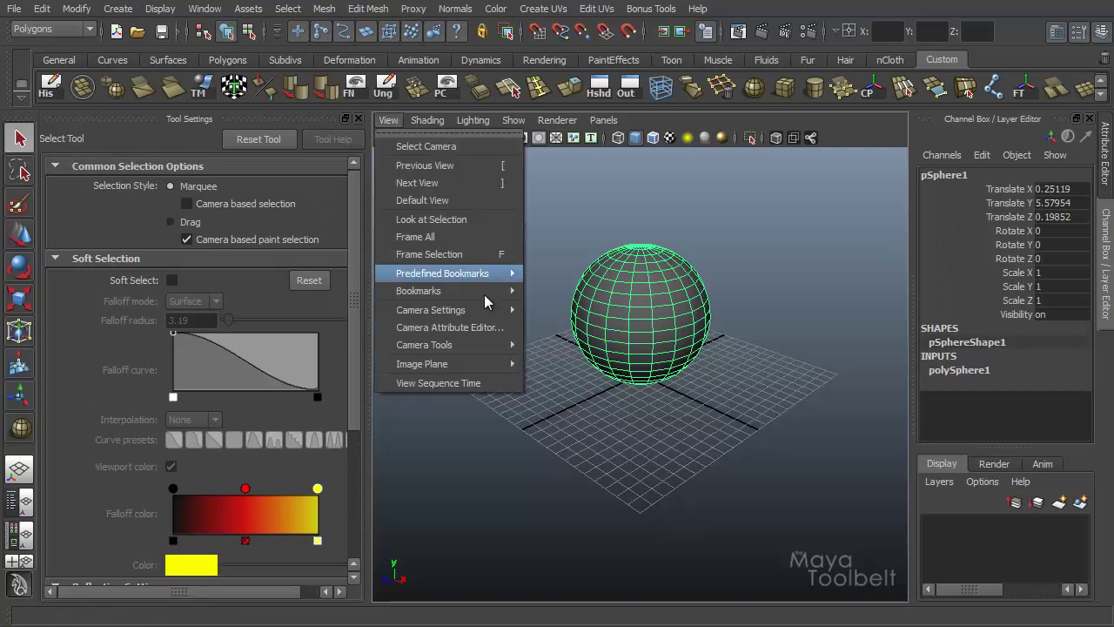
mouse_move(500, 345)
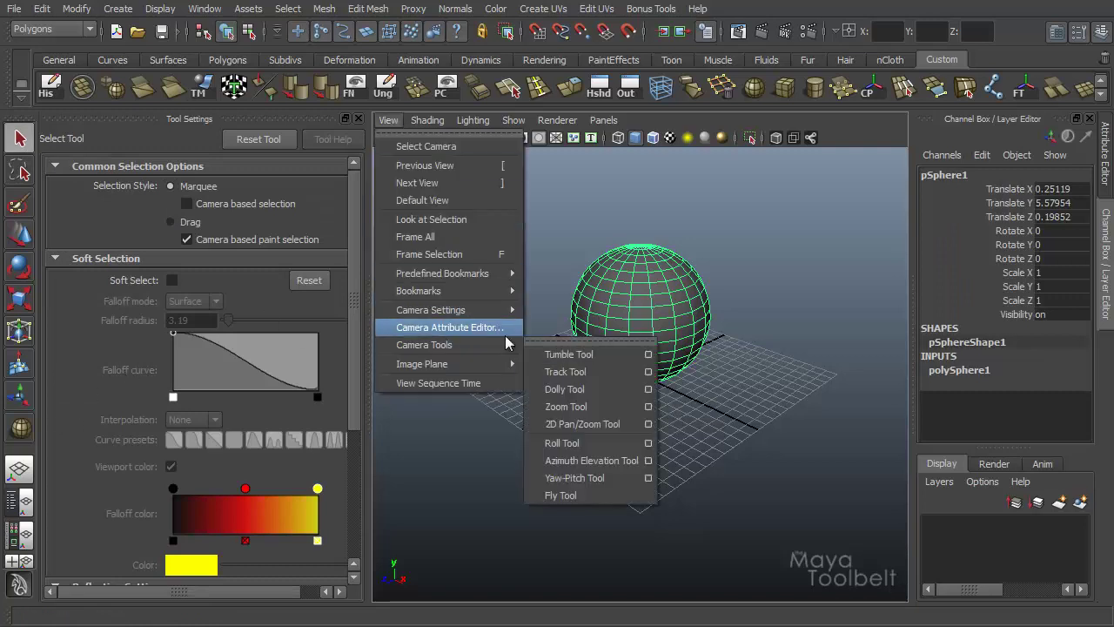
click(598, 408)
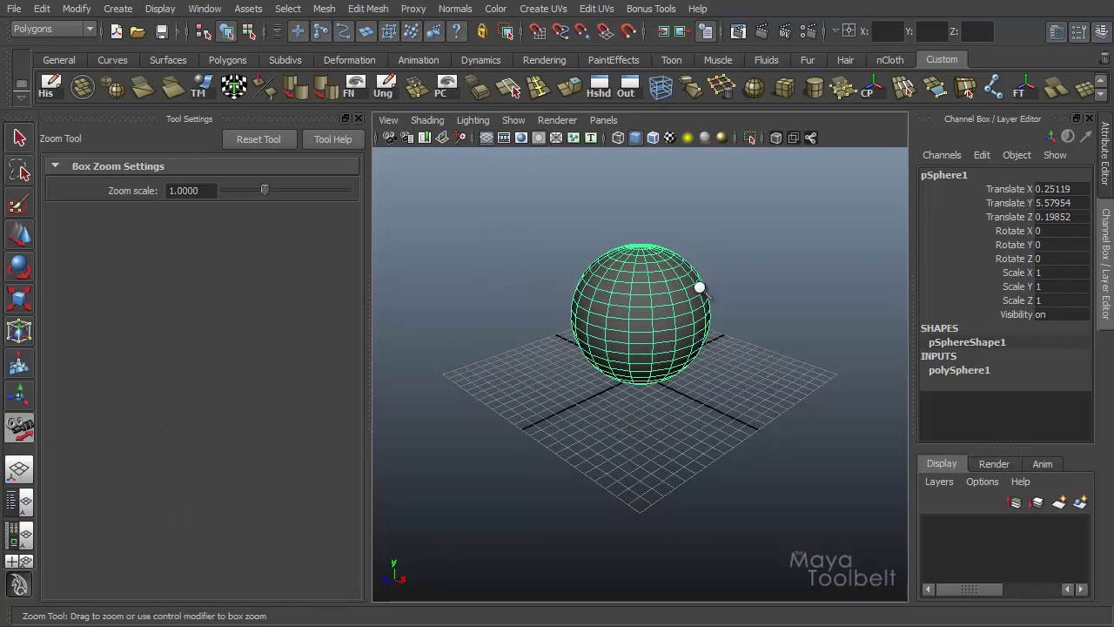
drag(631, 315, 721, 183)
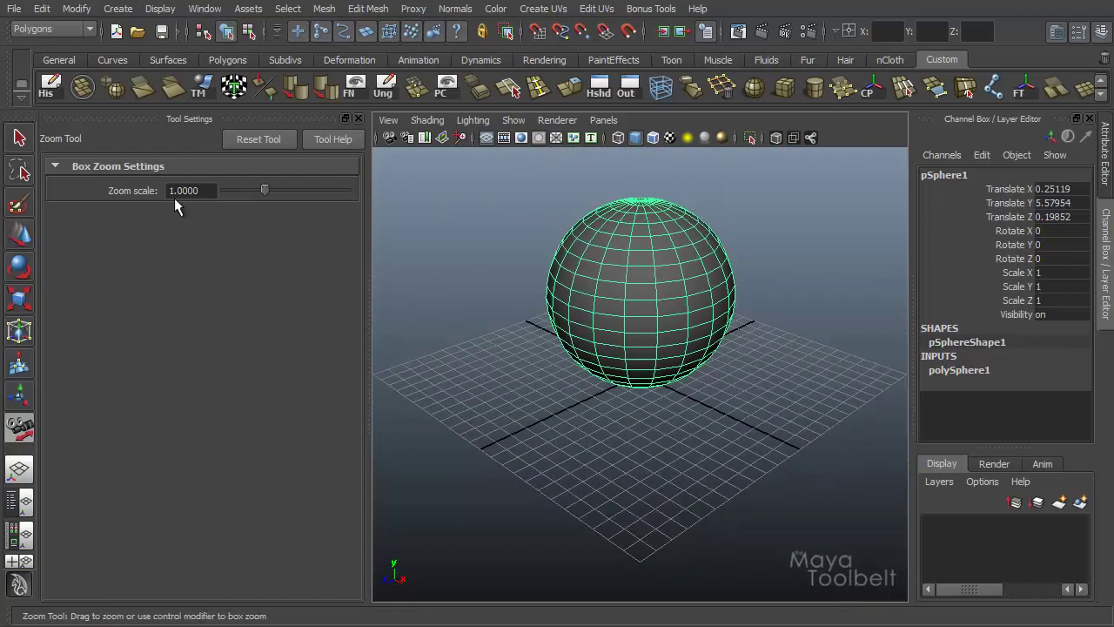
drag(266, 189, 293, 192)
drag(653, 278, 661, 381)
Step: Zoom on the sphere at scales 2.59 and 0.18, then reset the scale to 1.0000
drag(330, 199, 336, 199)
mouse_move(657, 287)
mouse_down()
mouse_move(684, 517)
mouse_move(674, 310)
mouse_move(653, 283)
mouse_up()
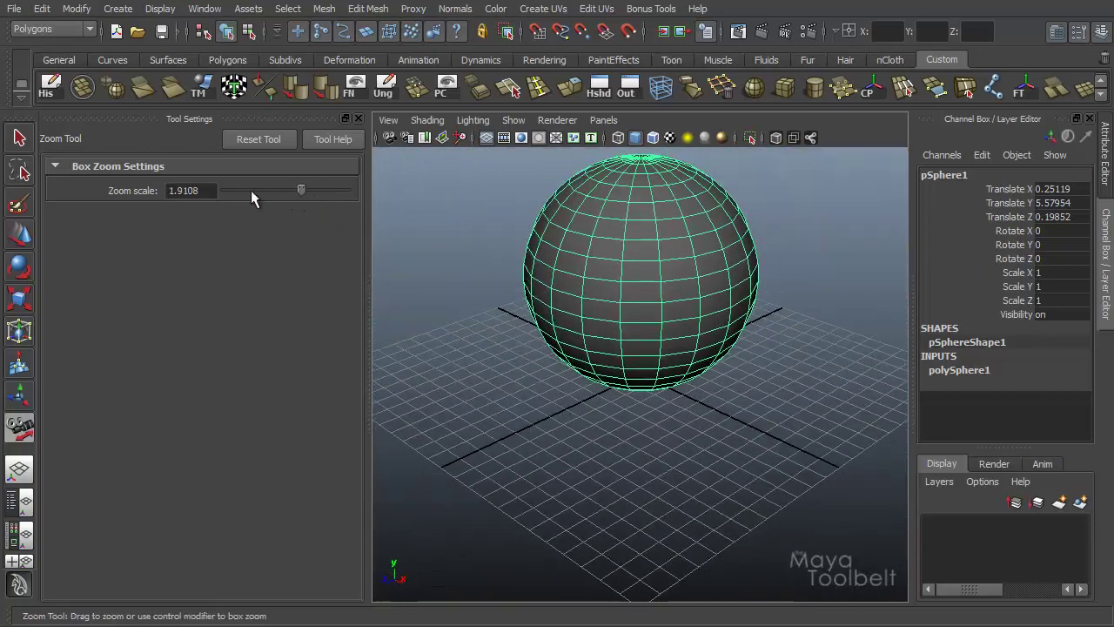
drag(244, 190, 231, 194)
drag(668, 374, 365, 211)
click(240, 148)
drag(677, 309, 634, 228)
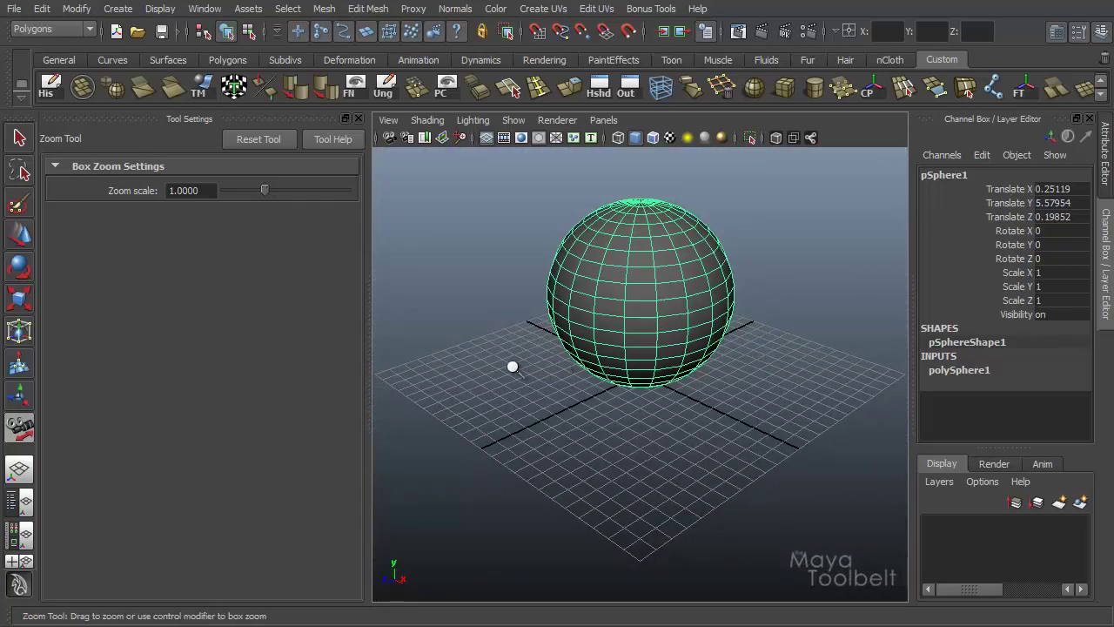
Step: Activate the Dolly Tool and dolly the camera in, out and back in on the sphere
click(390, 120)
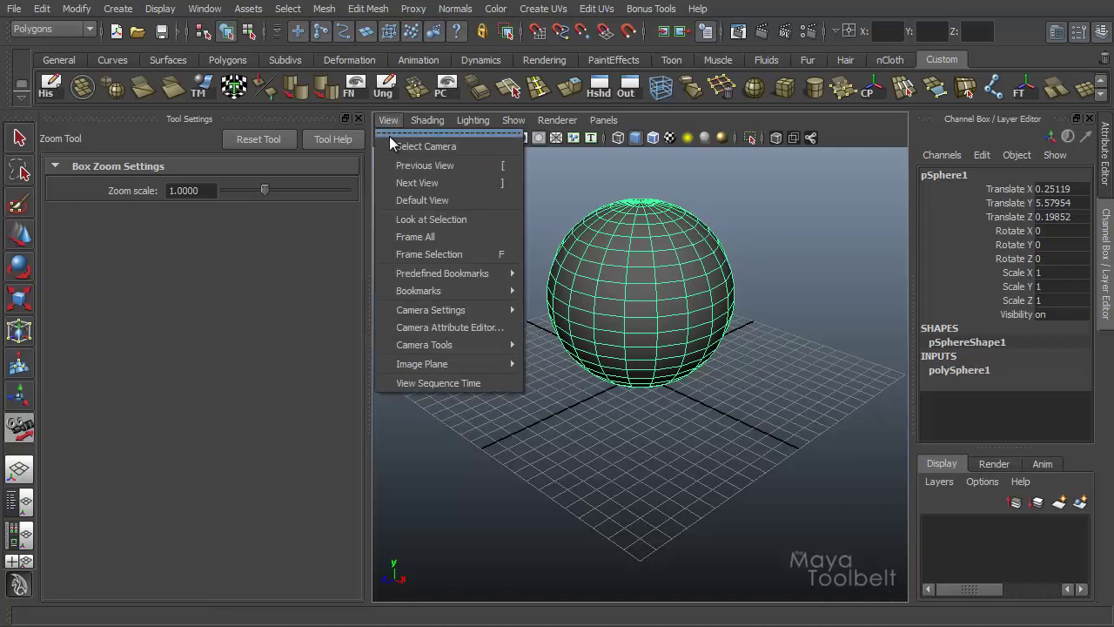
mouse_move(464, 346)
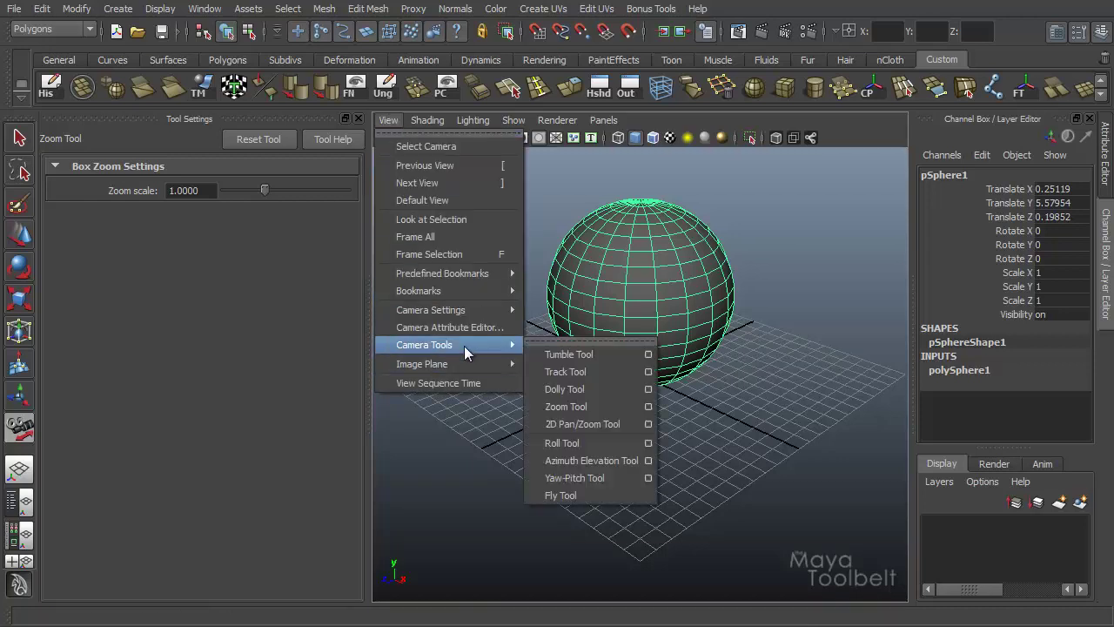
click(586, 390)
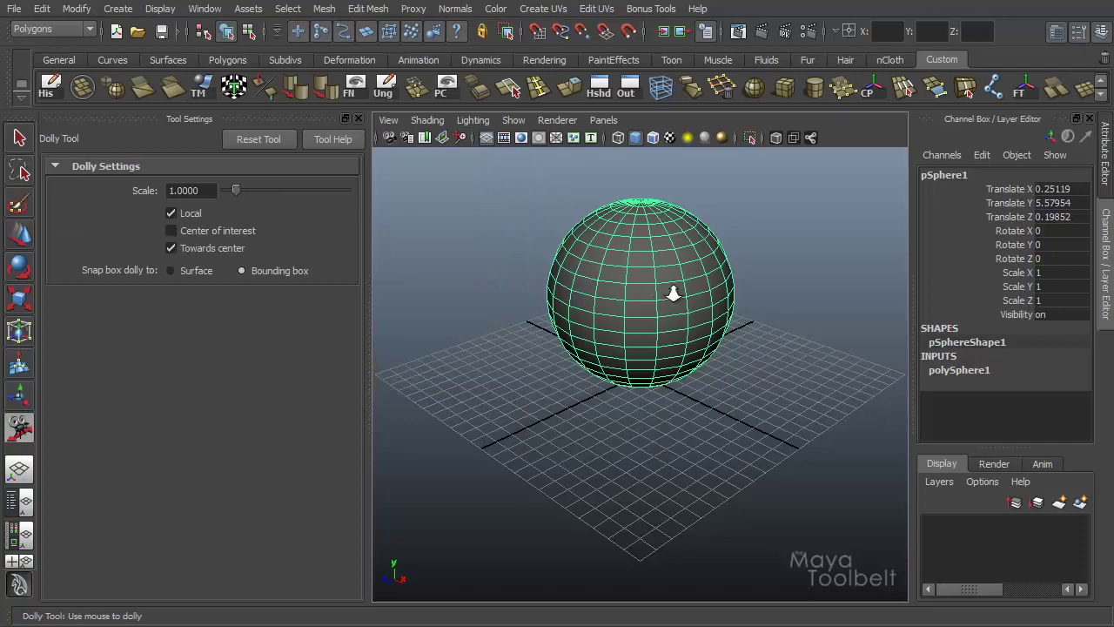
drag(731, 279, 736, 391)
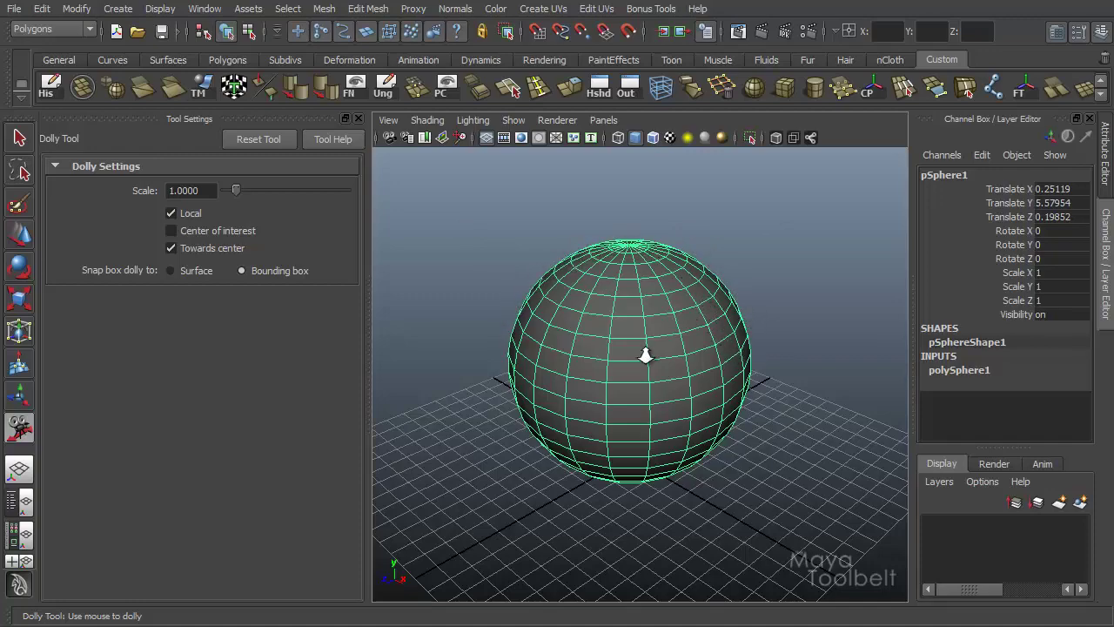
drag(645, 354, 719, 400)
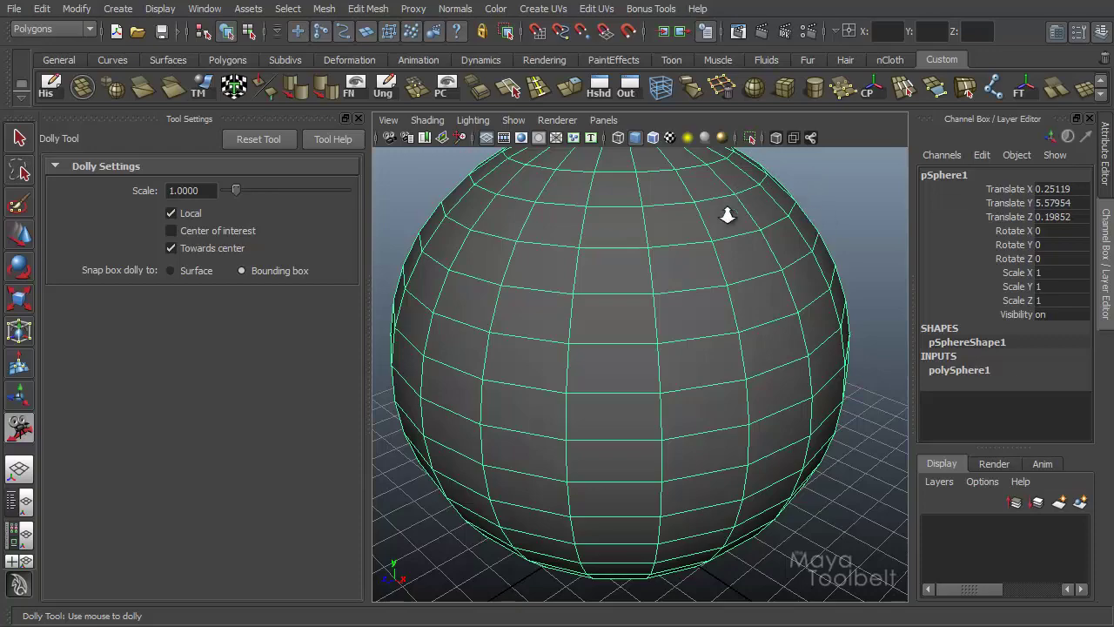
drag(777, 451, 688, 275)
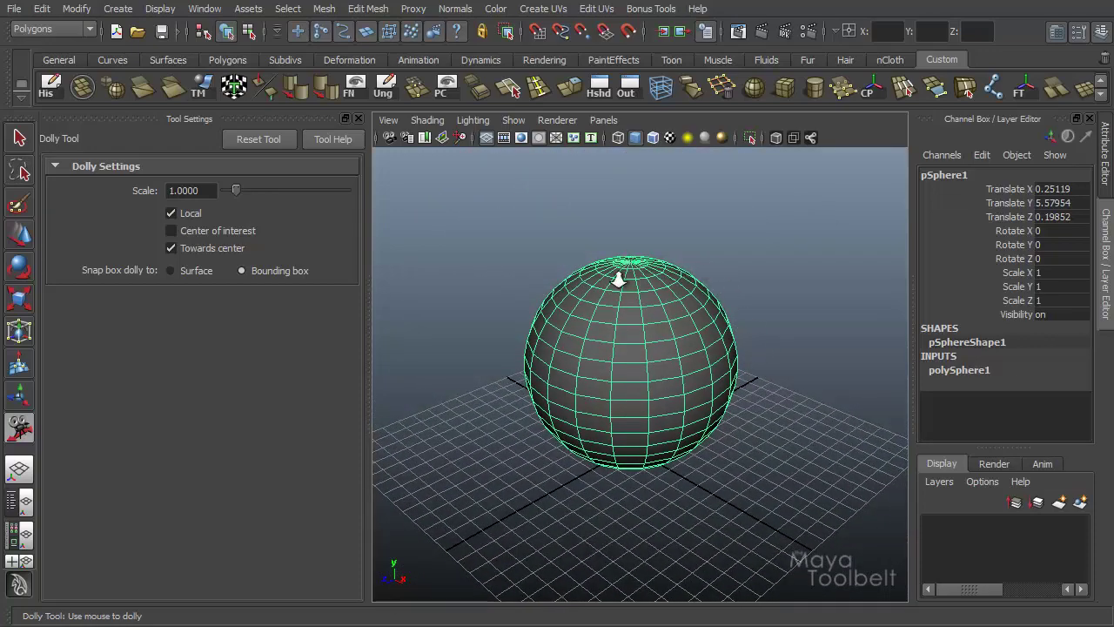
drag(710, 340, 654, 248)
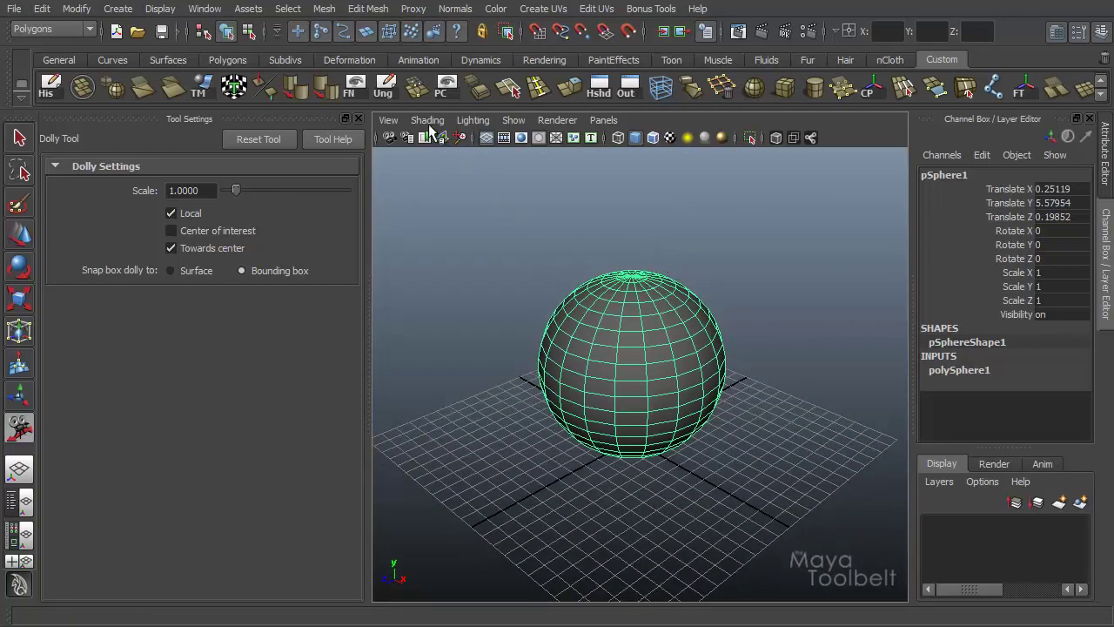
Step: Activate the Zoom Tool again and zoom the field of view in and out on the sphere
click(389, 121)
mouse_move(470, 346)
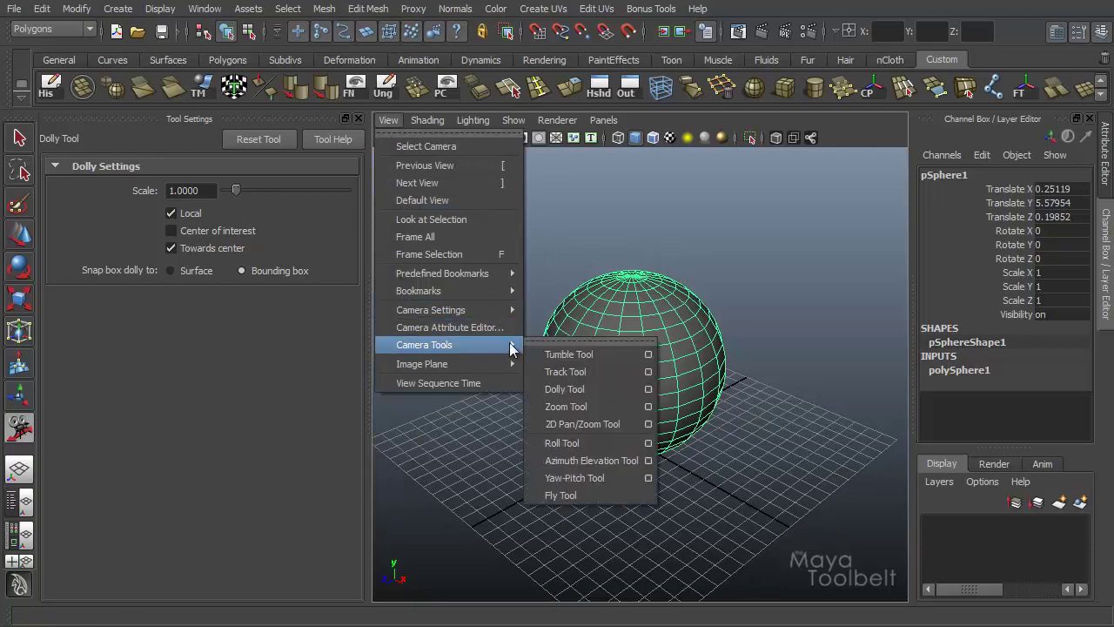
click(561, 406)
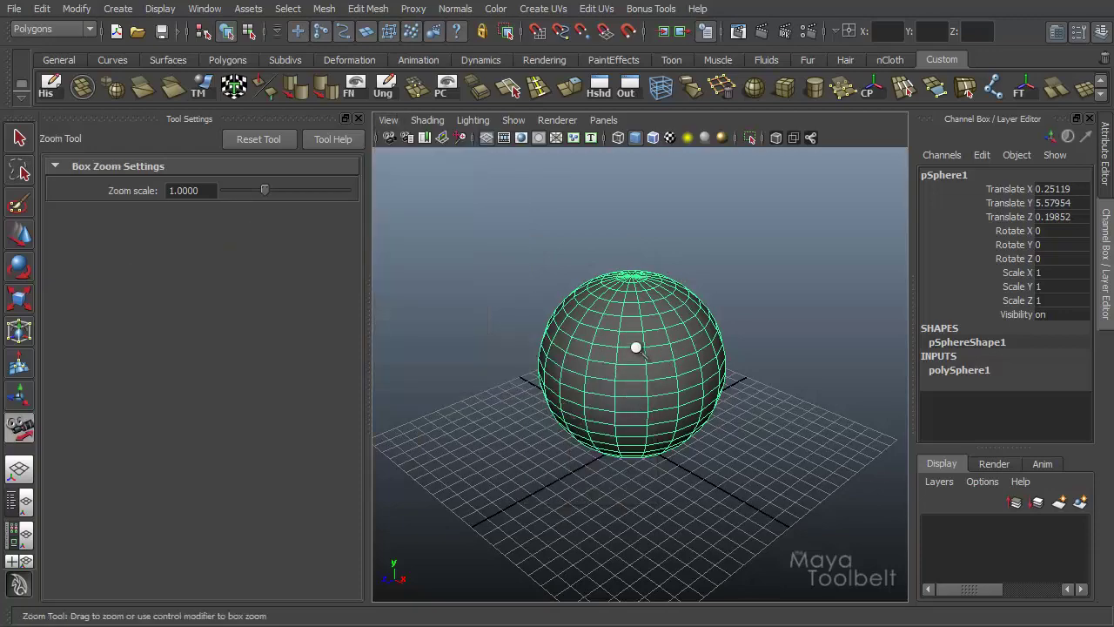
drag(636, 347, 652, 270)
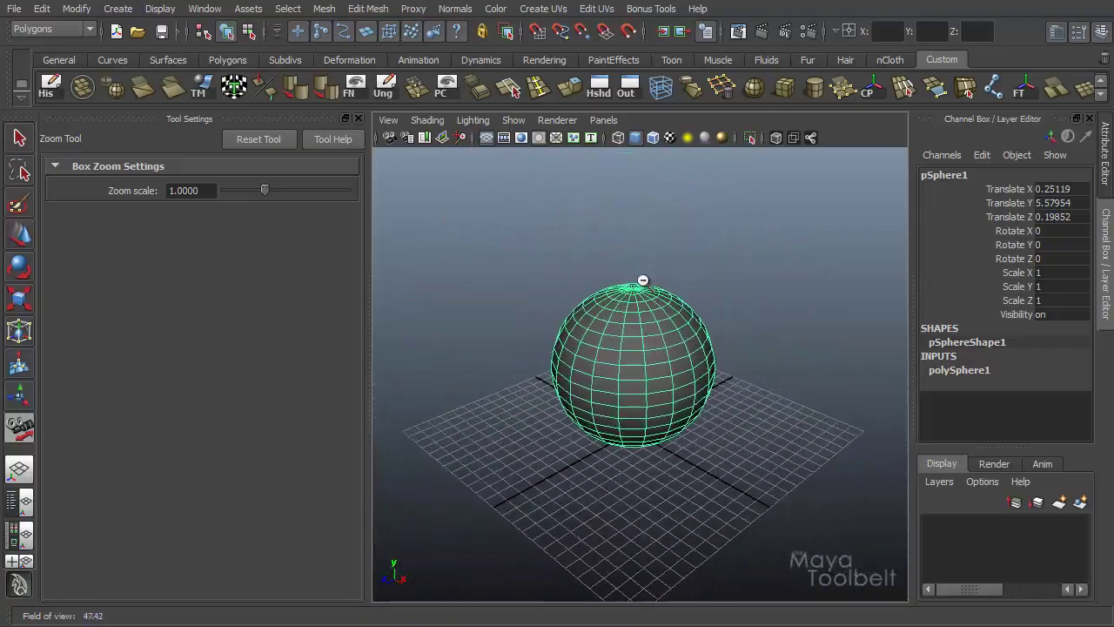
drag(670, 586, 657, 541)
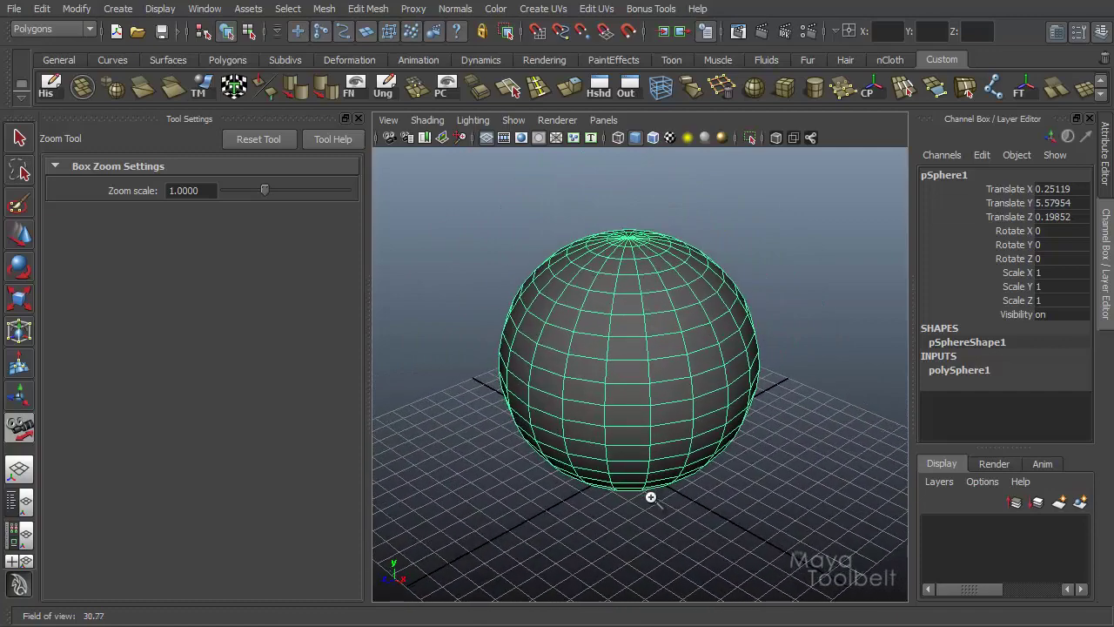
drag(650, 500, 617, 472)
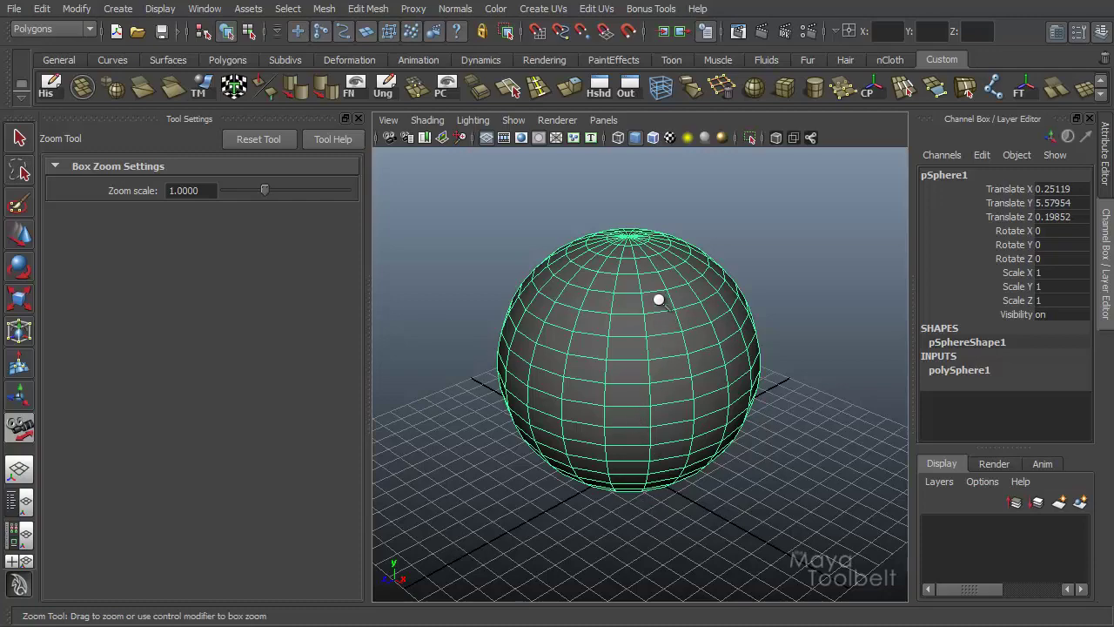
drag(641, 279, 618, 263)
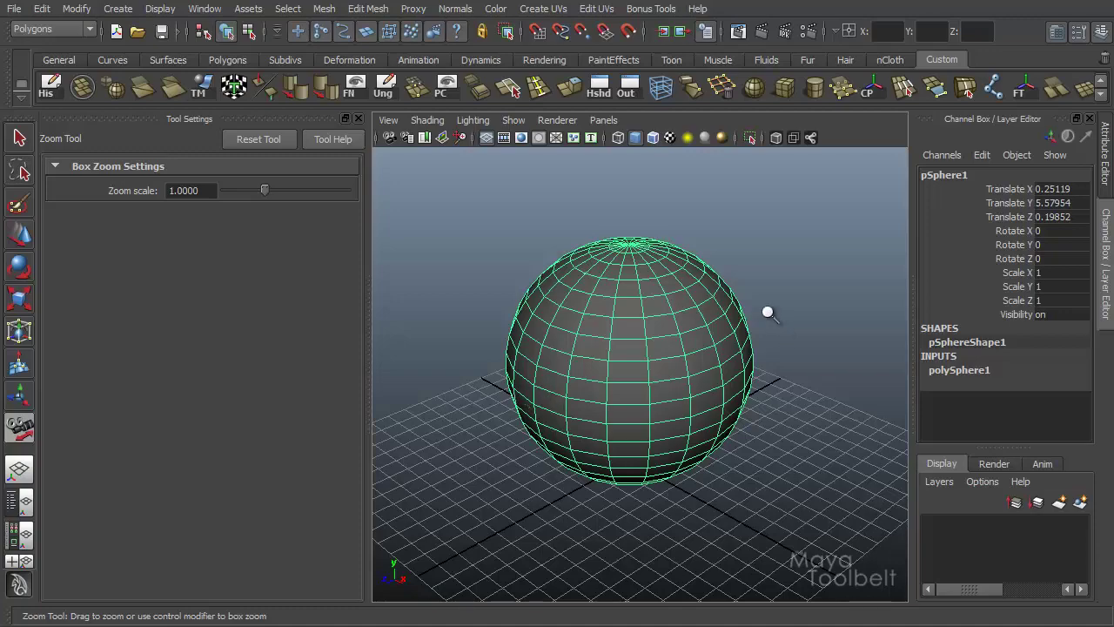
drag(654, 320, 676, 348)
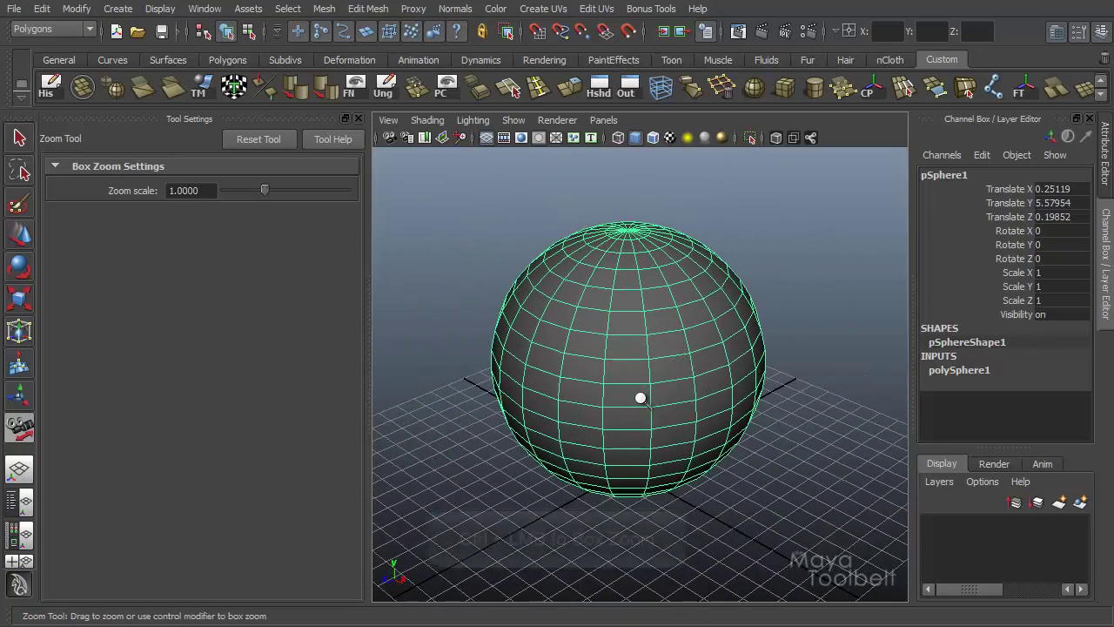
Step: Box-zoom onto the sphere, track, tumble and dolly to recentre it, then box-zoom again
ctrl+drag(443, 216, 871, 538)
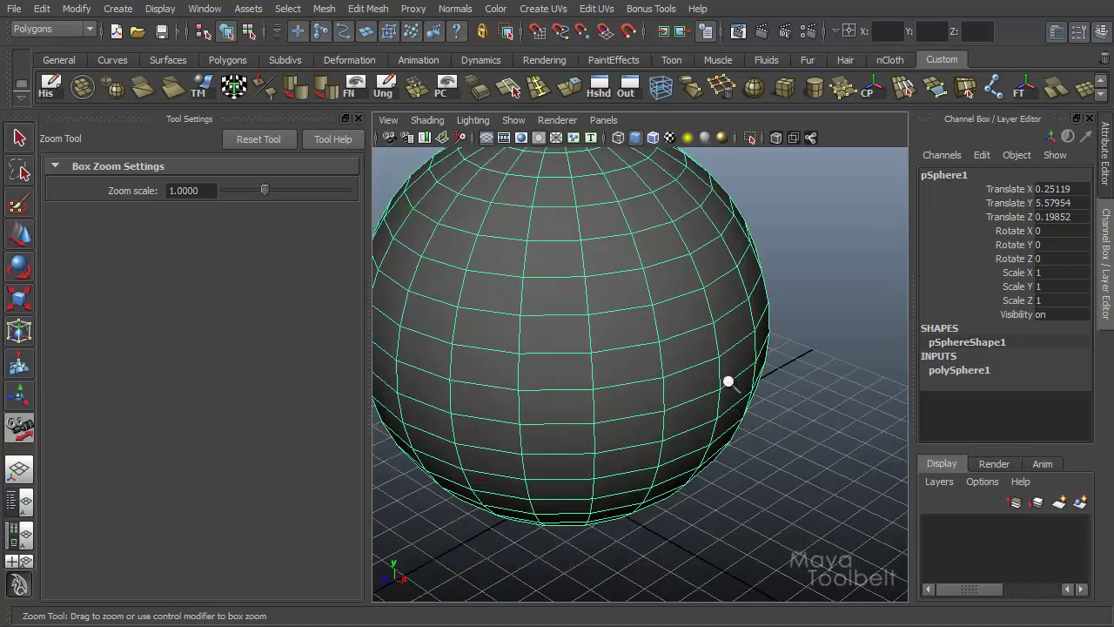
alt+middle_drag(715, 384, 704, 351)
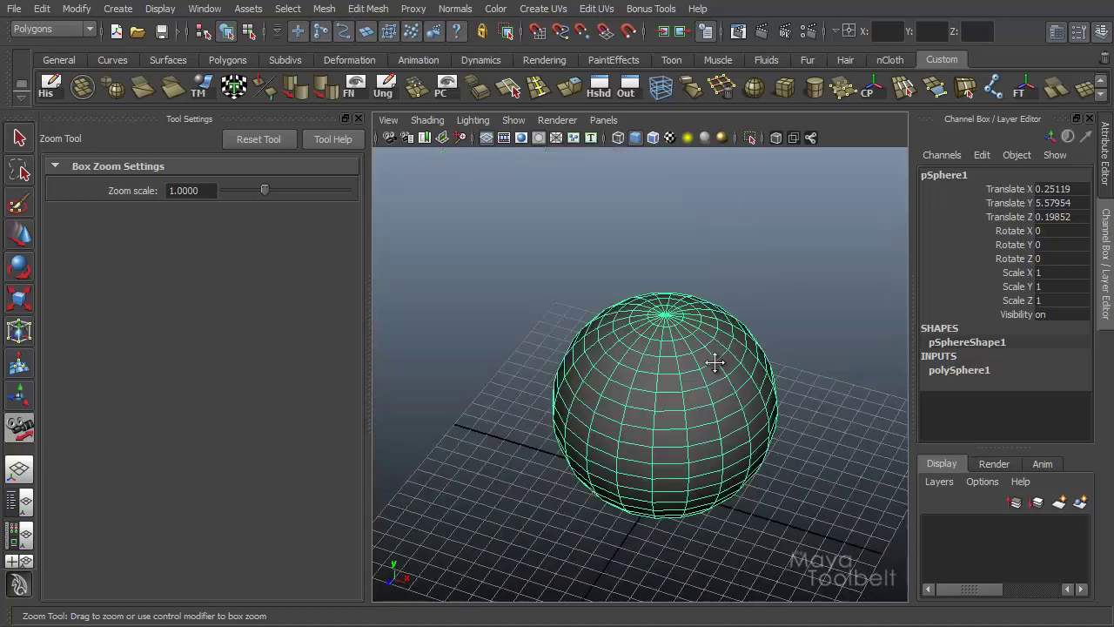
alt+drag(704, 351, 709, 336)
alt+right_drag(708, 335, 714, 321)
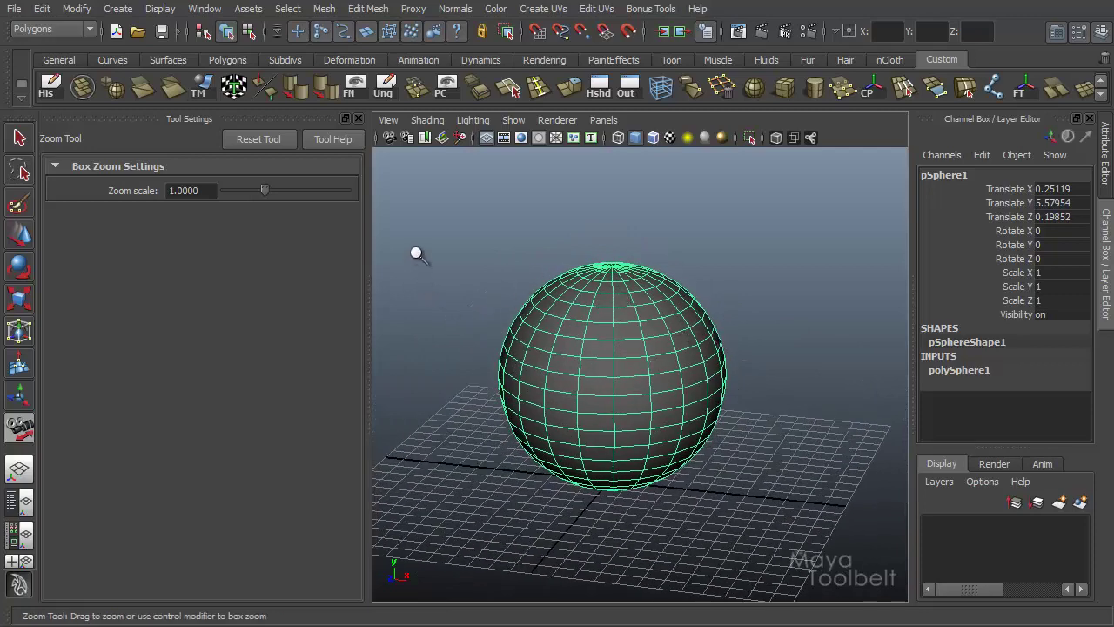
ctrl+drag(417, 253, 753, 497)
drag(659, 336, 629, 416)
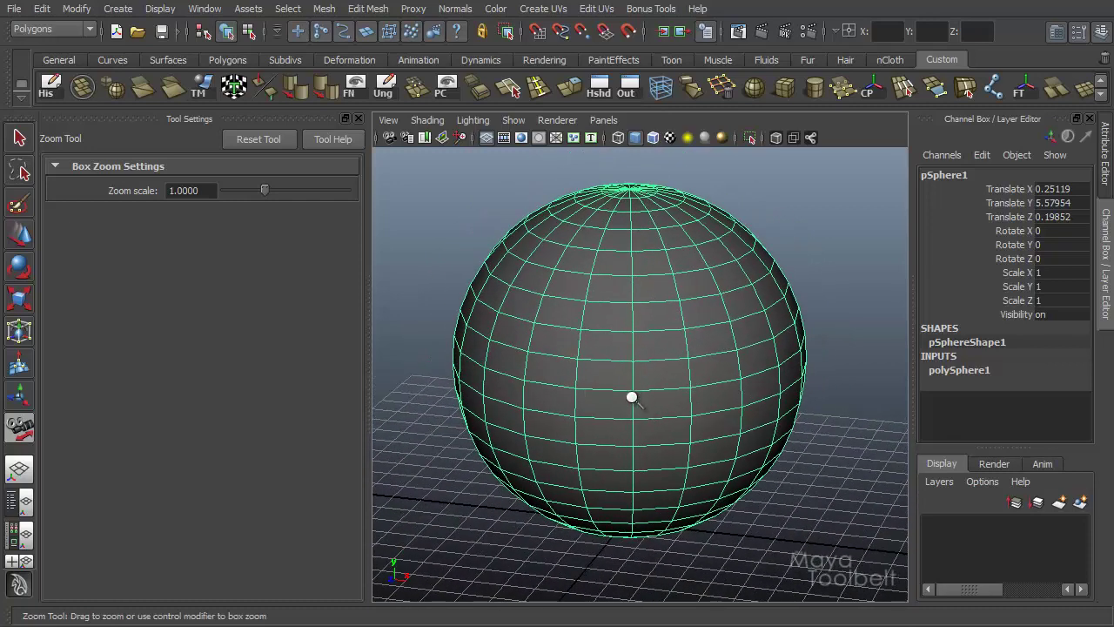